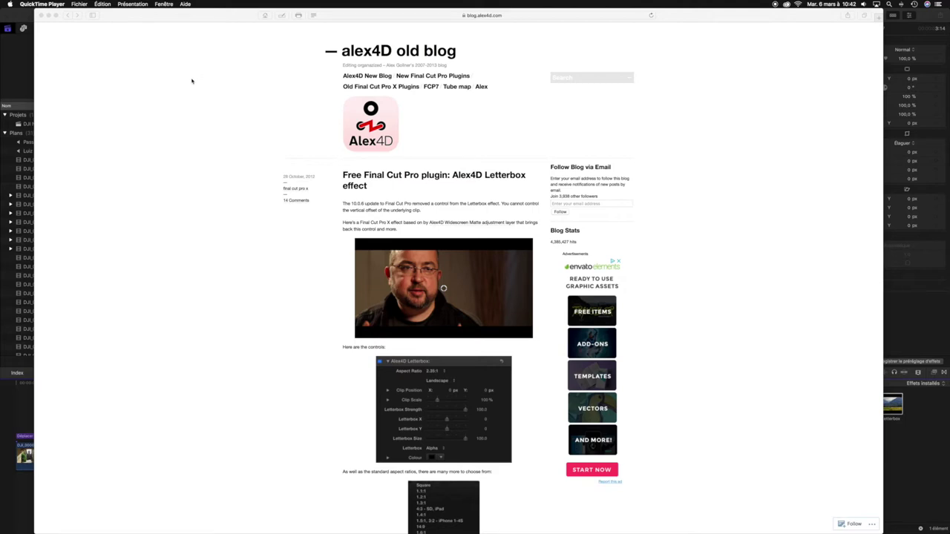
Scroll the Alex4D Letterbox blog post to its aspect-ratio list, then minimize the Safari window.
scroll(194, 82, "down", 1)
scroll(193, 81, "down", 2)
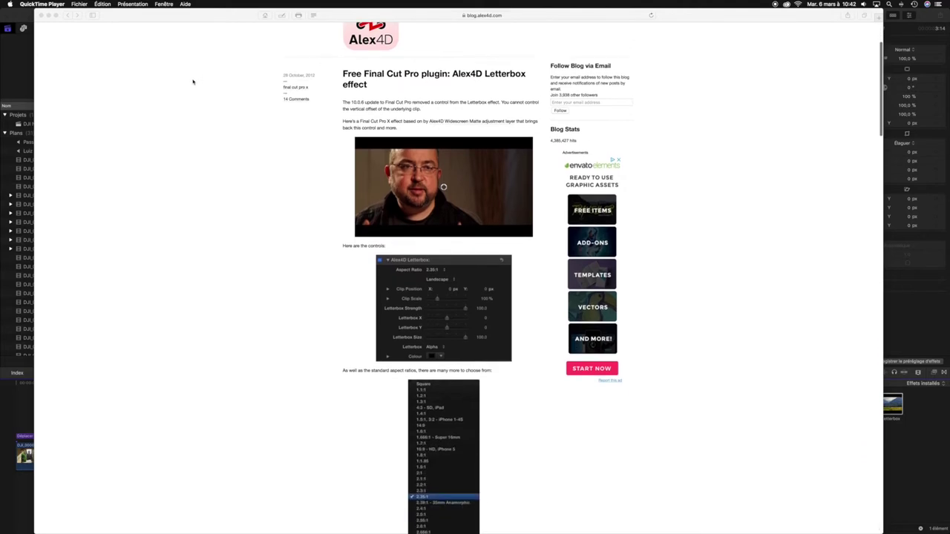
scroll(193, 82, "down", 2)
scroll(193, 82, "down", 2)
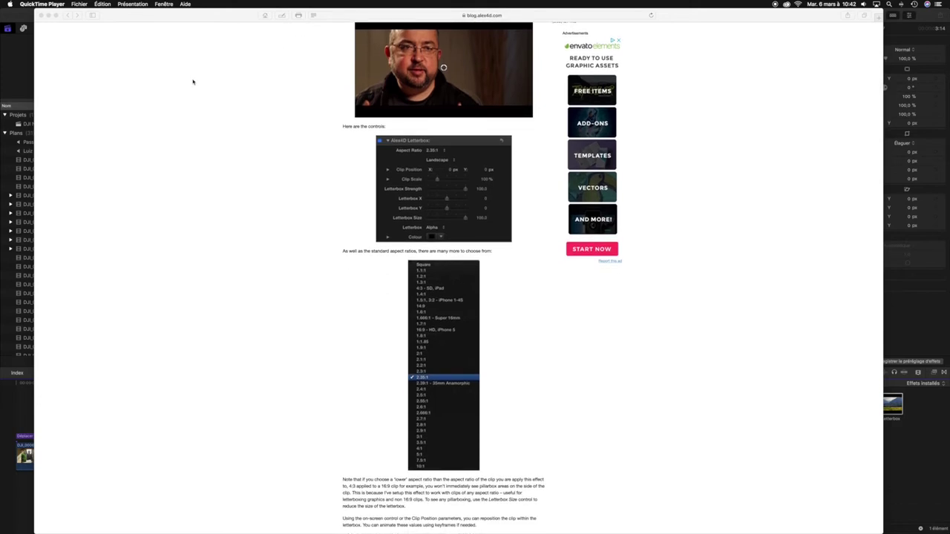
scroll(193, 81, "up", 1)
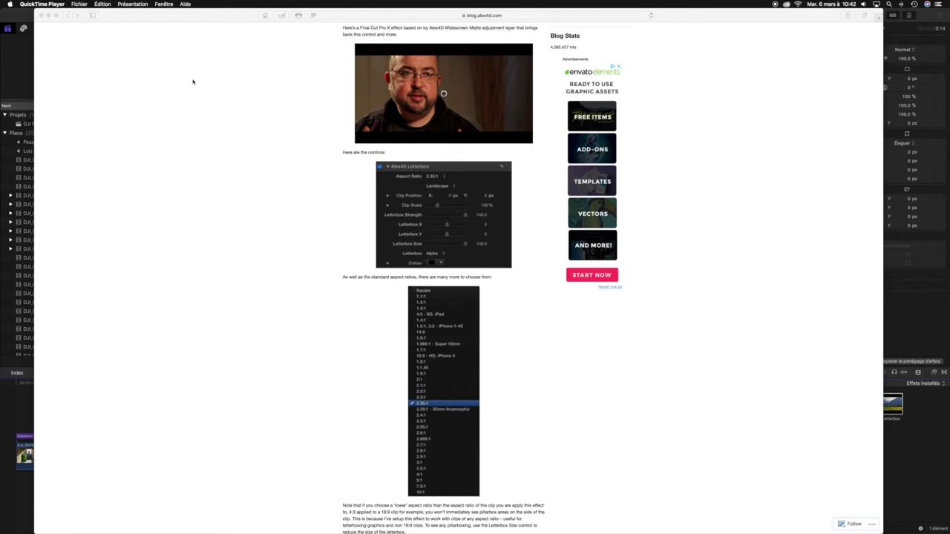
left_click(48, 15)
Bring the Final Cut Pro window with the DJI Nice project to the front.
left_click(129, 67)
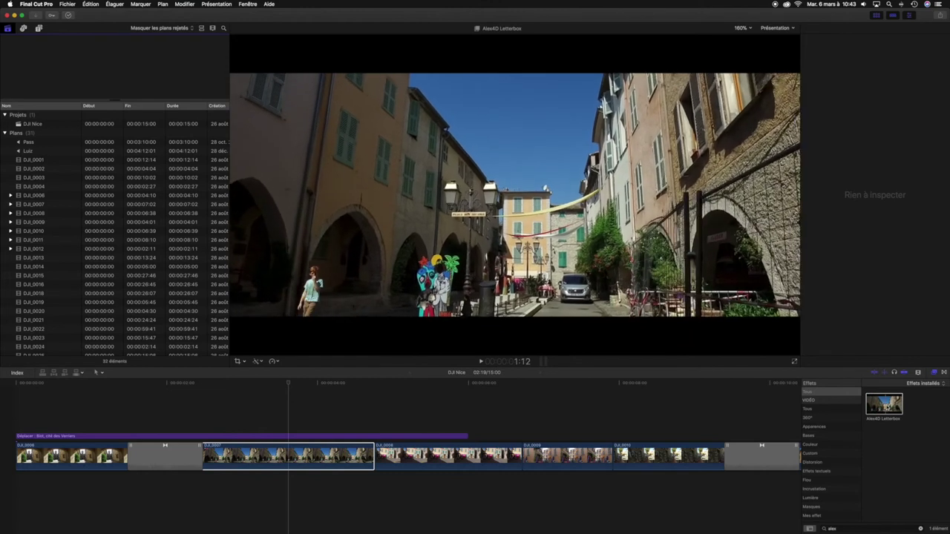
Apply Alex4D Letterbox to the DJI_0007 clip and open its Aspect Ratio list in the inspector.
left_click_drag(883, 404, 288, 459)
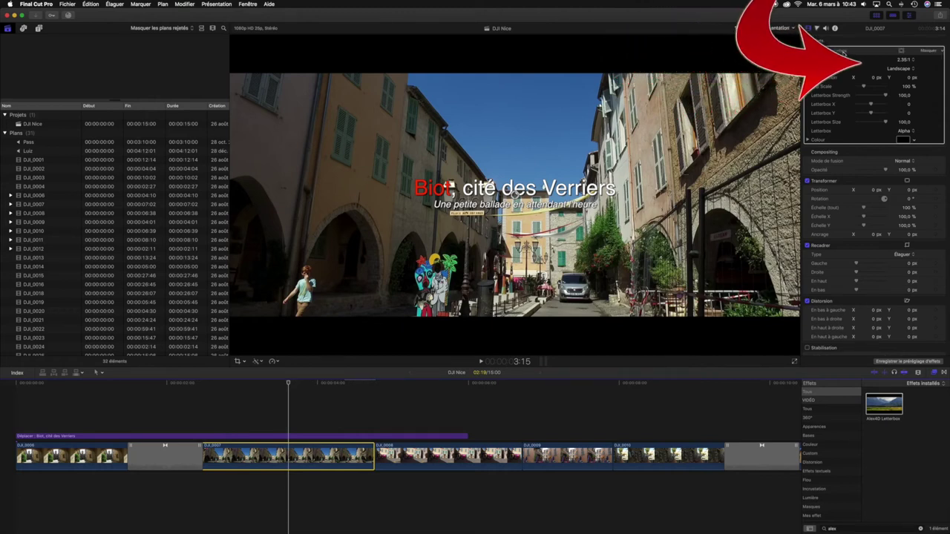
left_click(906, 59)
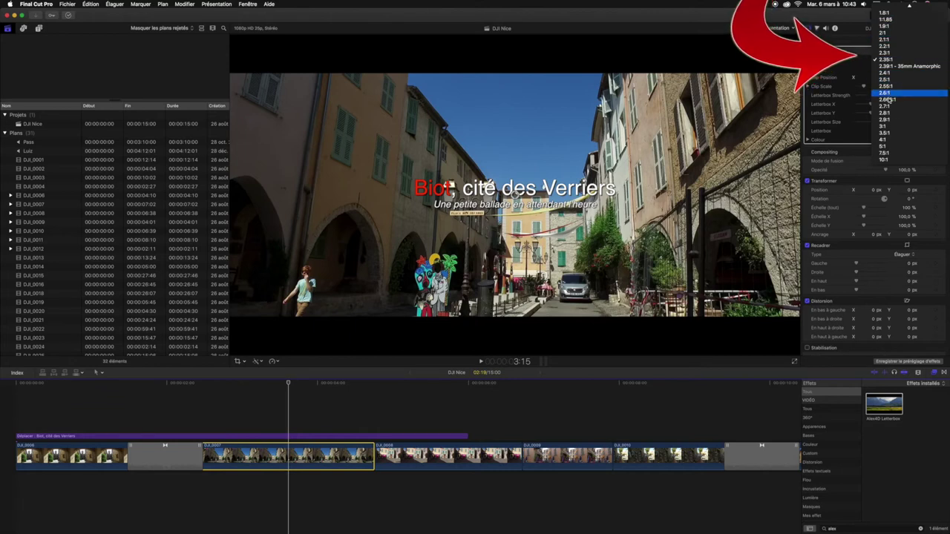
left_click(890, 57)
left_click(905, 59)
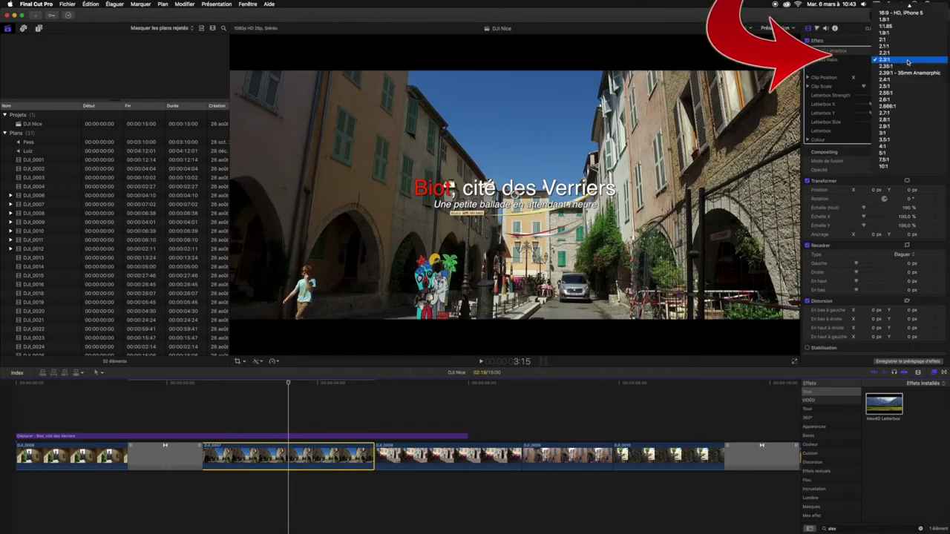
left_click(903, 53)
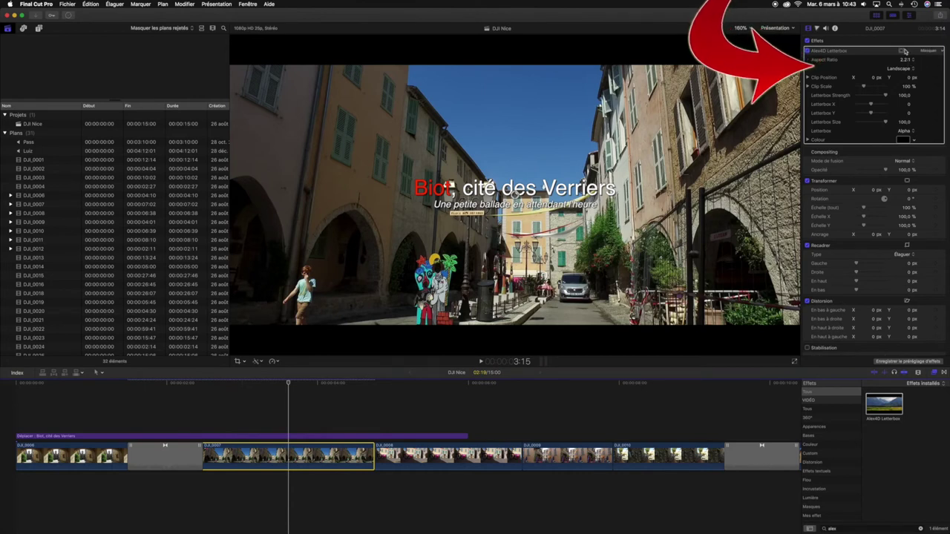
left_click(902, 69)
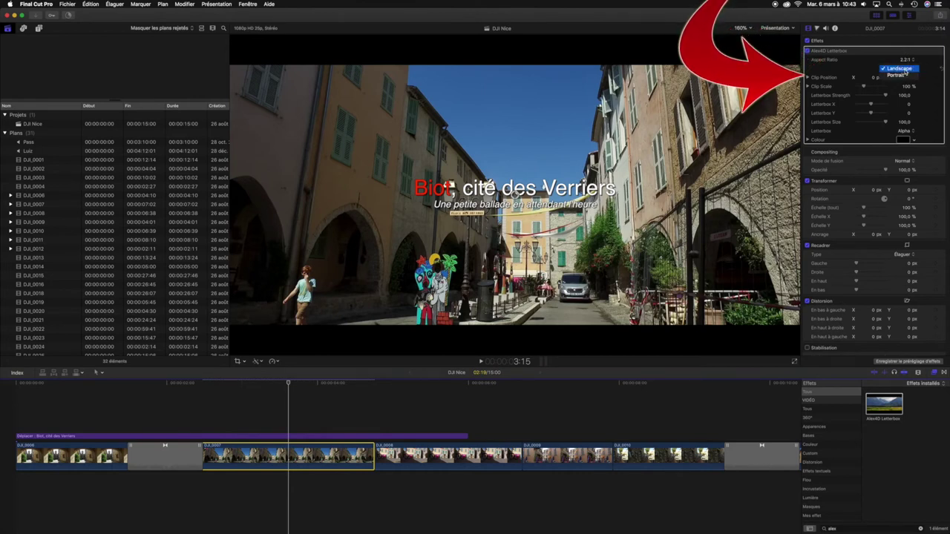
left_click(859, 65)
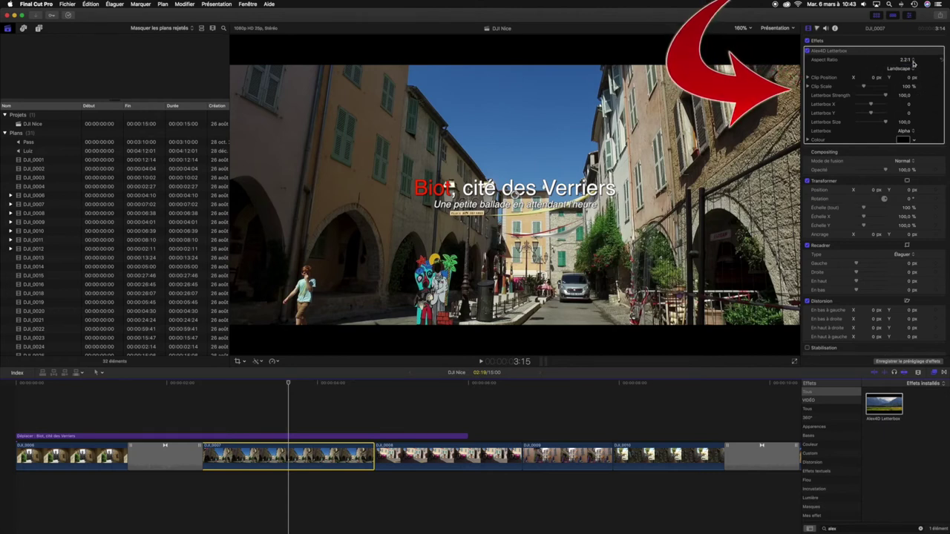
left_click(907, 60)
left_click(903, 75)
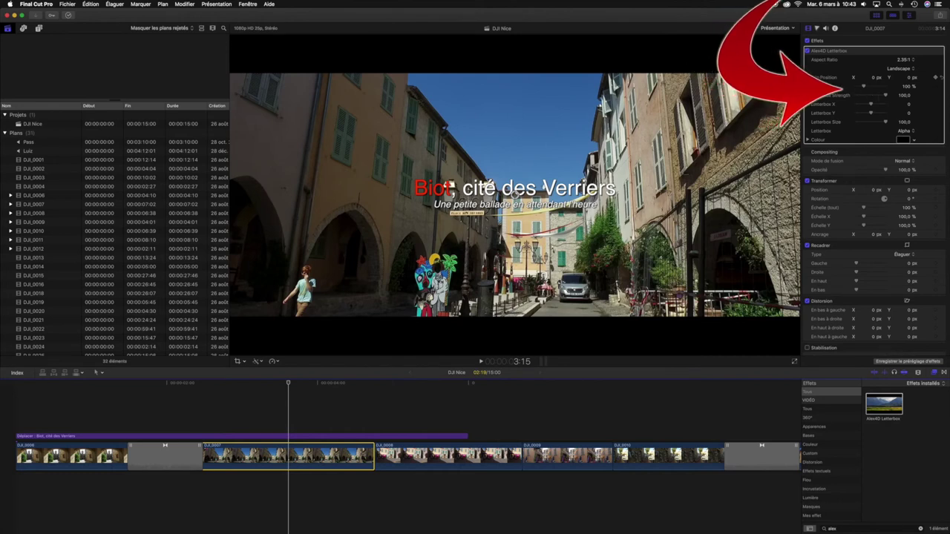
Try shifting the clip's X and Y position and scaling it from 44% to 400%, then reset both to default.
left_click(872, 88)
left_click_drag(872, 89, 870, 89)
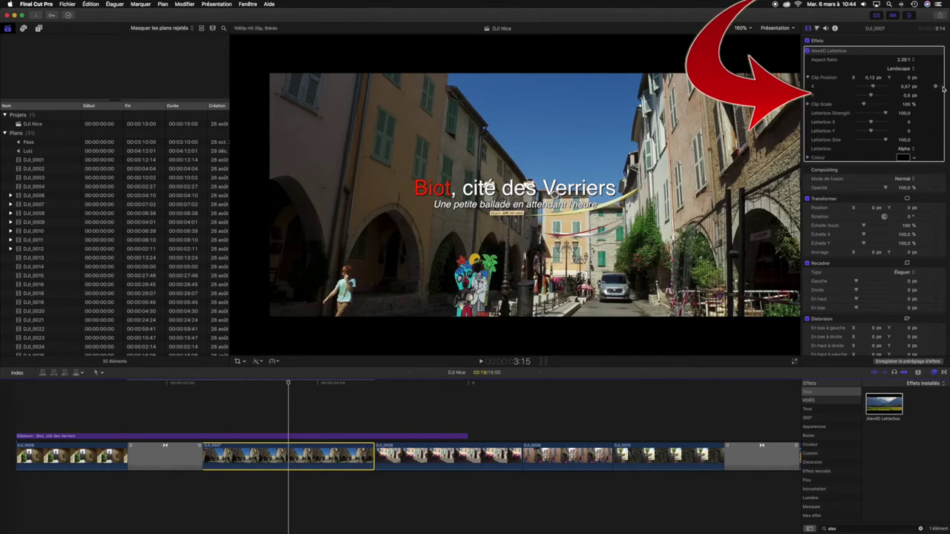
key("super+z")
left_click_drag(872, 96, 858, 96)
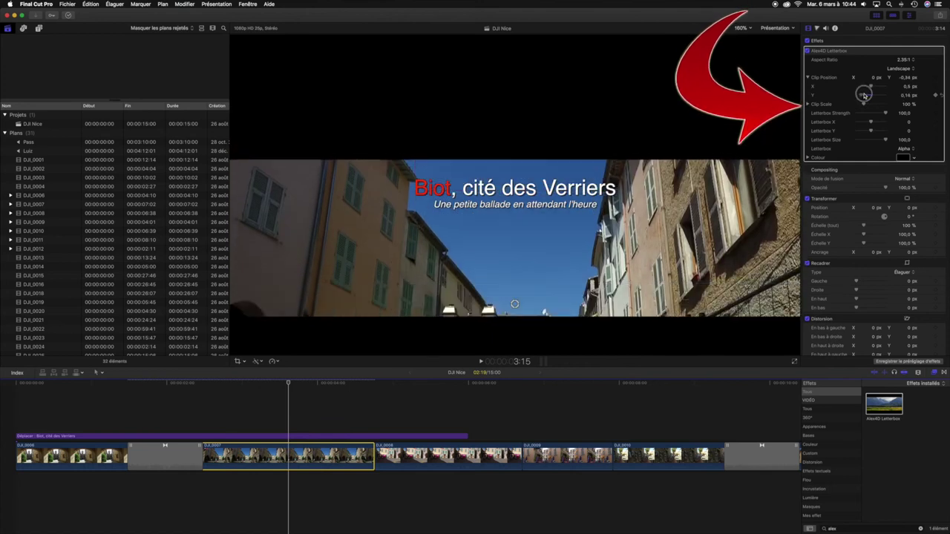
left_click_drag(859, 96, 885, 99)
left_click(944, 97)
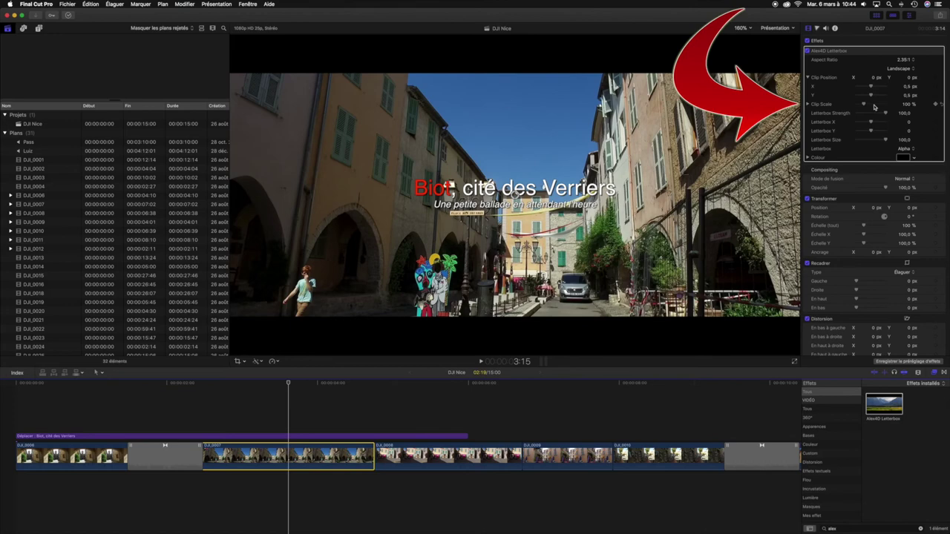
mouse_move(865, 105)
left_mouse_down()
mouse_move(881, 106)
mouse_move(864, 105)
left_mouse_up()
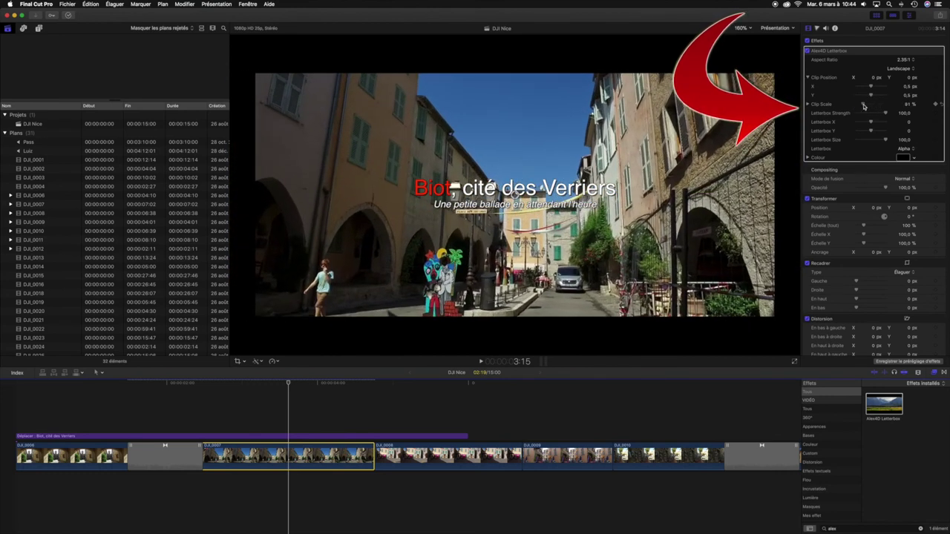
left_click(941, 106)
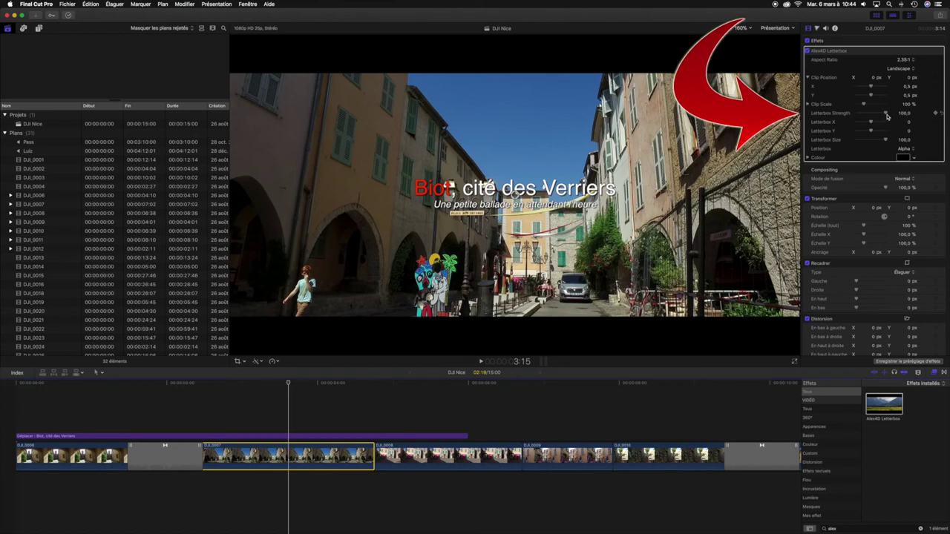
left_click_drag(886, 115, 883, 113)
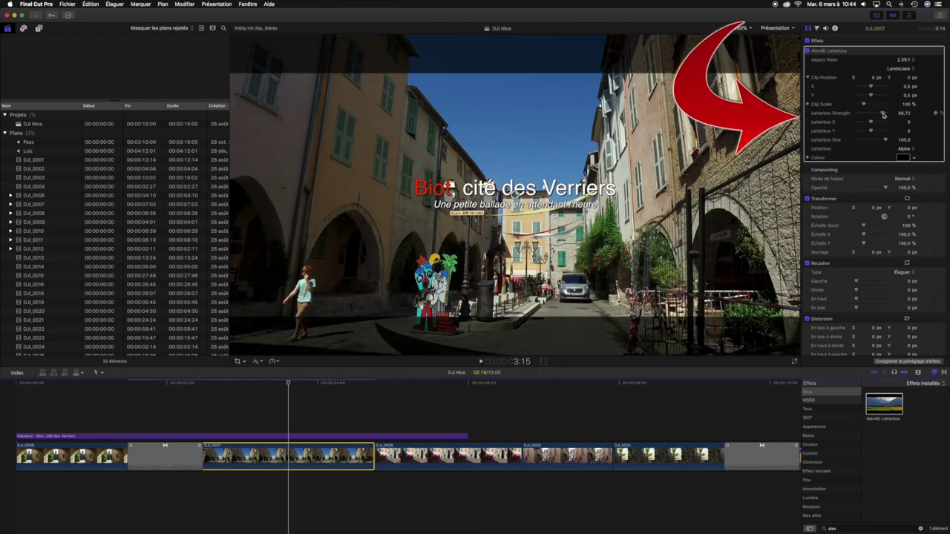
left_click_drag(943, 113, 928, 119)
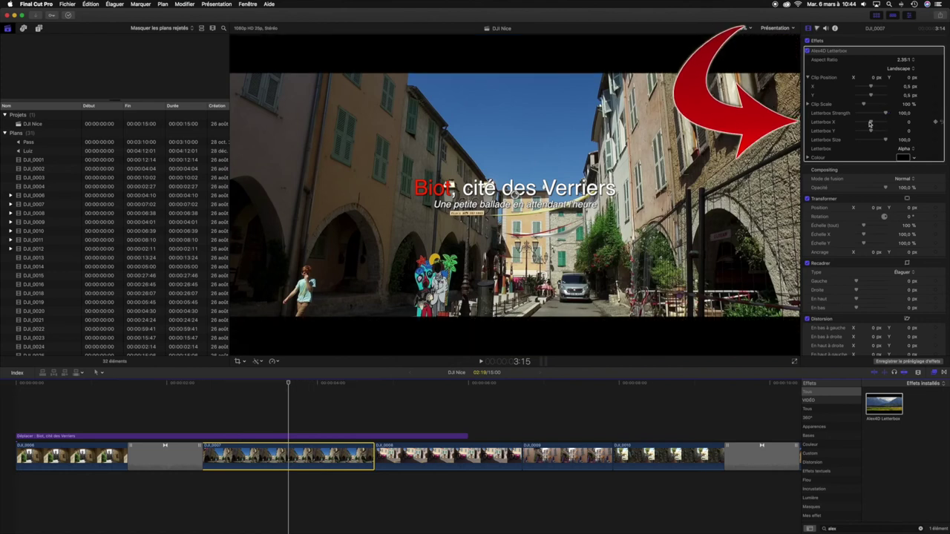
left_click_drag(873, 125, 859, 122)
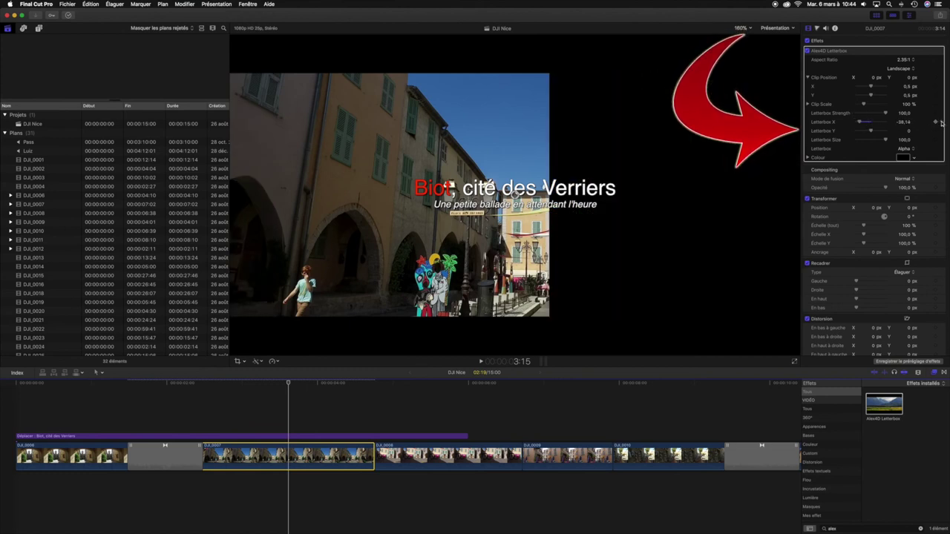
left_click(937, 123)
left_click_drag(873, 132, 871, 132)
left_click(937, 131)
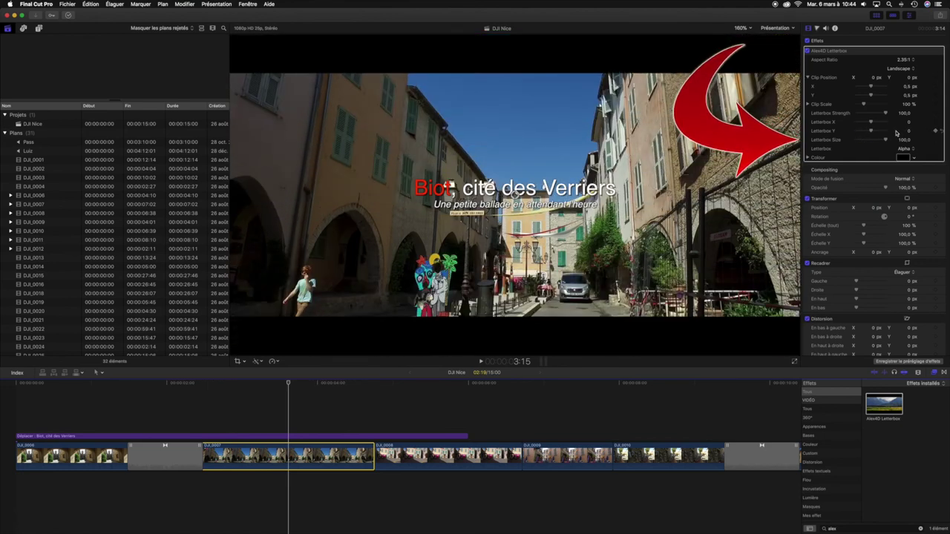
left_click_drag(886, 140, 886, 140)
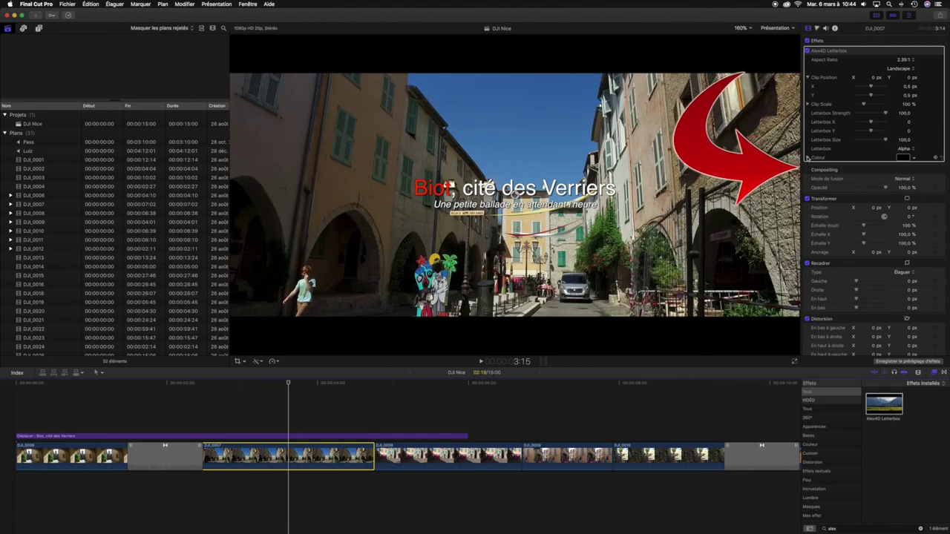
Expand the letterbox Colour setting to reveal its red, green and blue values, all at 0.
left_click(807, 157)
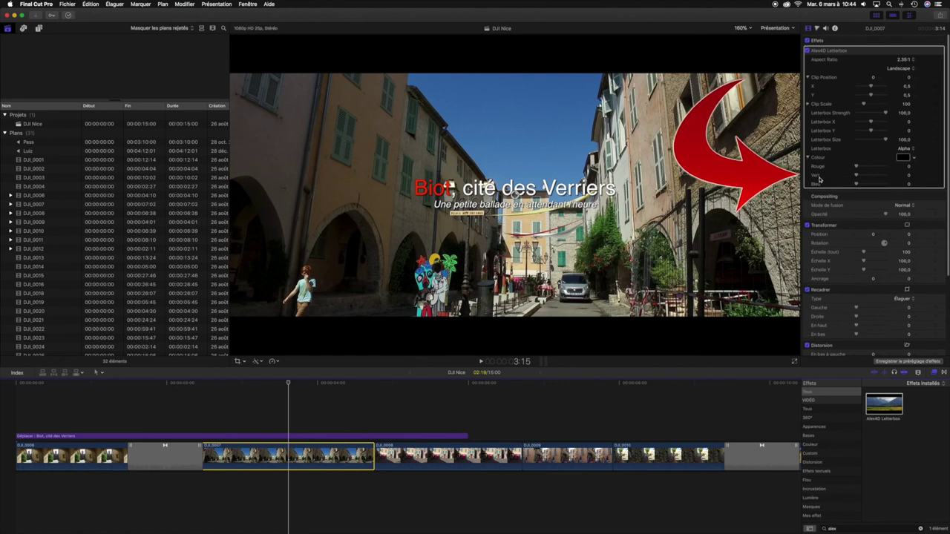